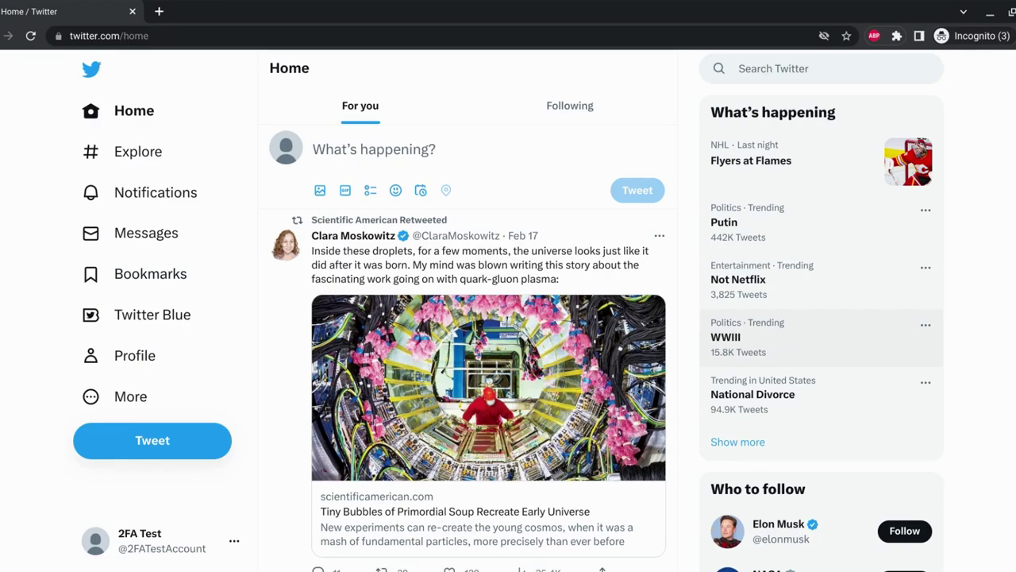
Step: Open the two-factor authentication settings under the account's security and account access settings
{"action": "left_click", "coordinate": [155, 399]}
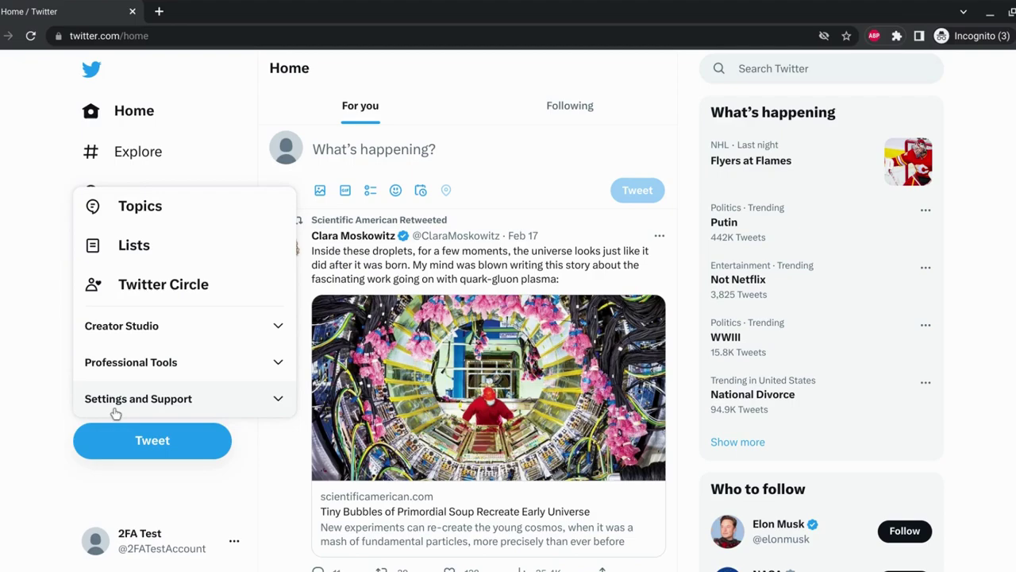
{"action": "left_click", "coordinate": [195, 422]}
{"action": "left_click", "coordinate": [143, 394]}
{"action": "left_click", "coordinate": [151, 408]}
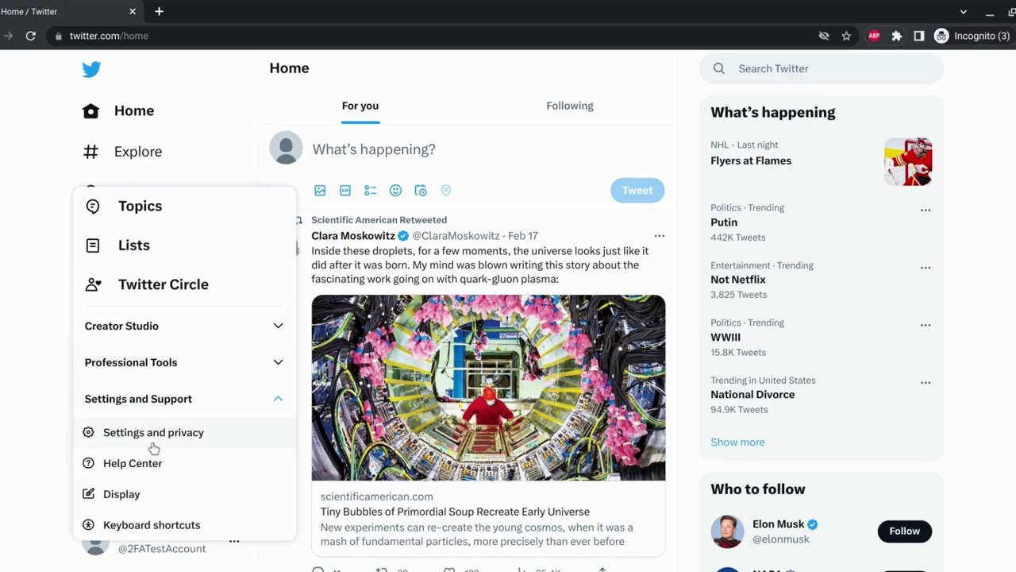
{"action": "left_click", "coordinate": [156, 433]}
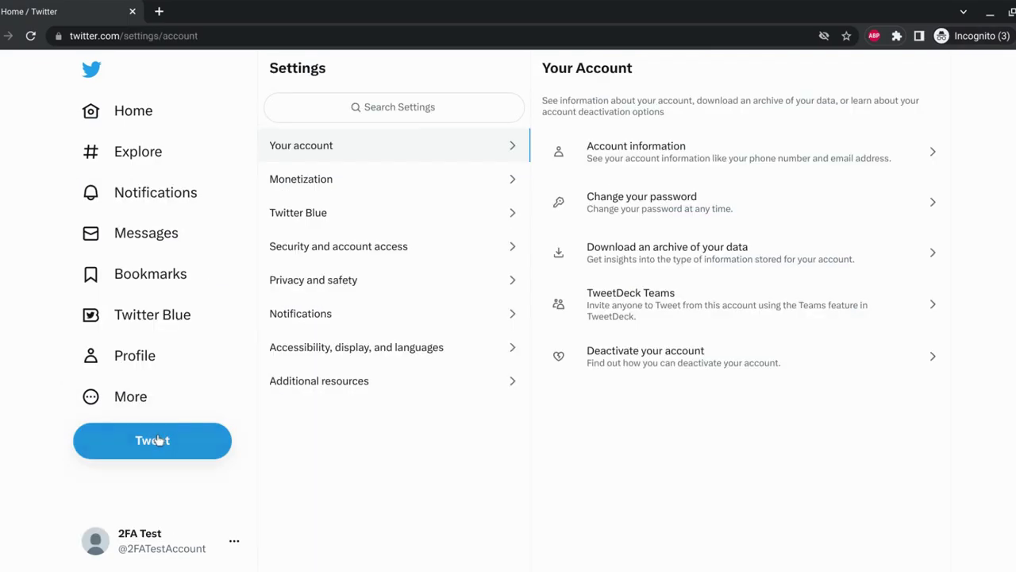
{"action": "left_click", "coordinate": [379, 247]}
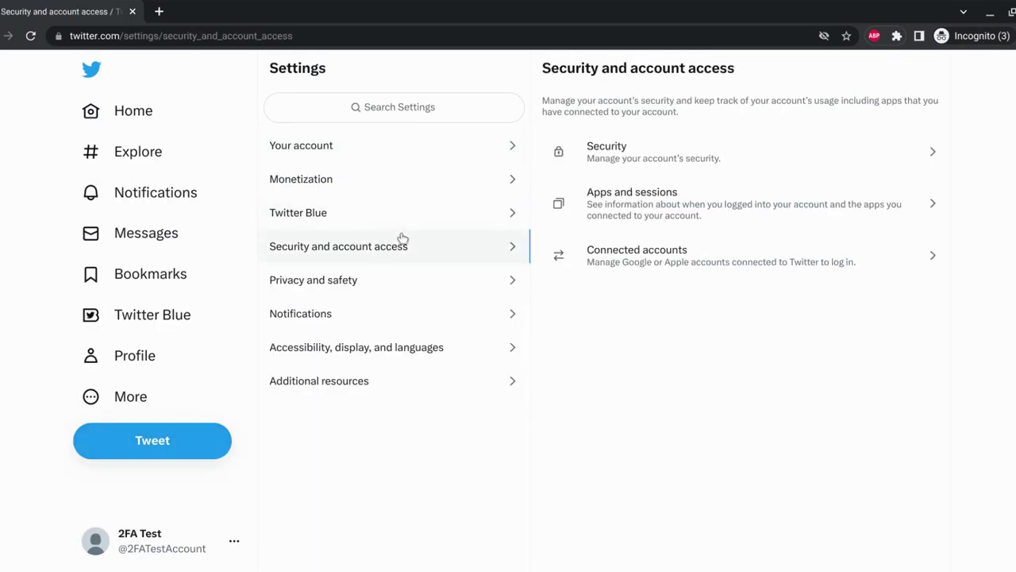
{"action": "left_click", "coordinate": [695, 158]}
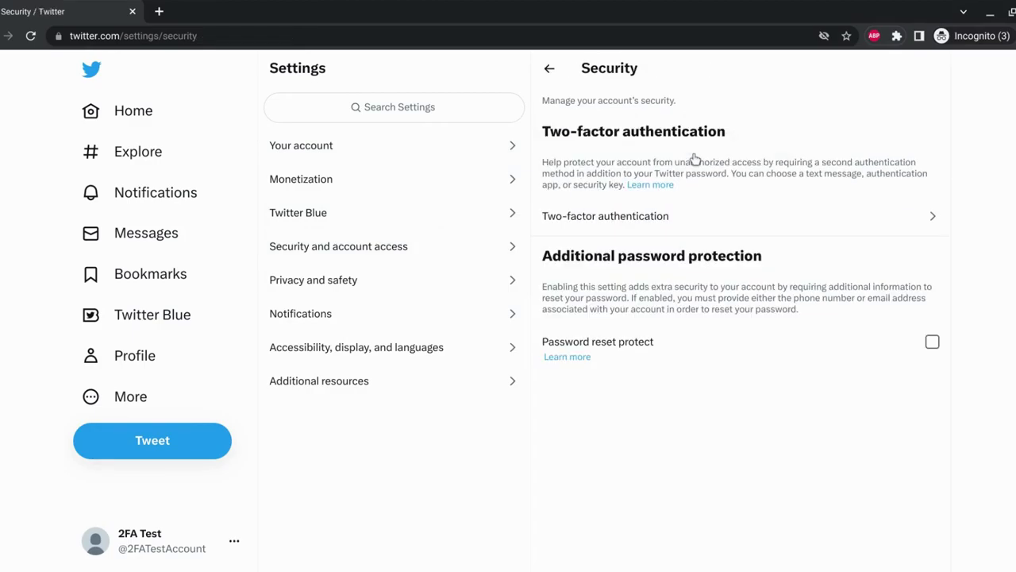
{"action": "left_click", "coordinate": [650, 226]}
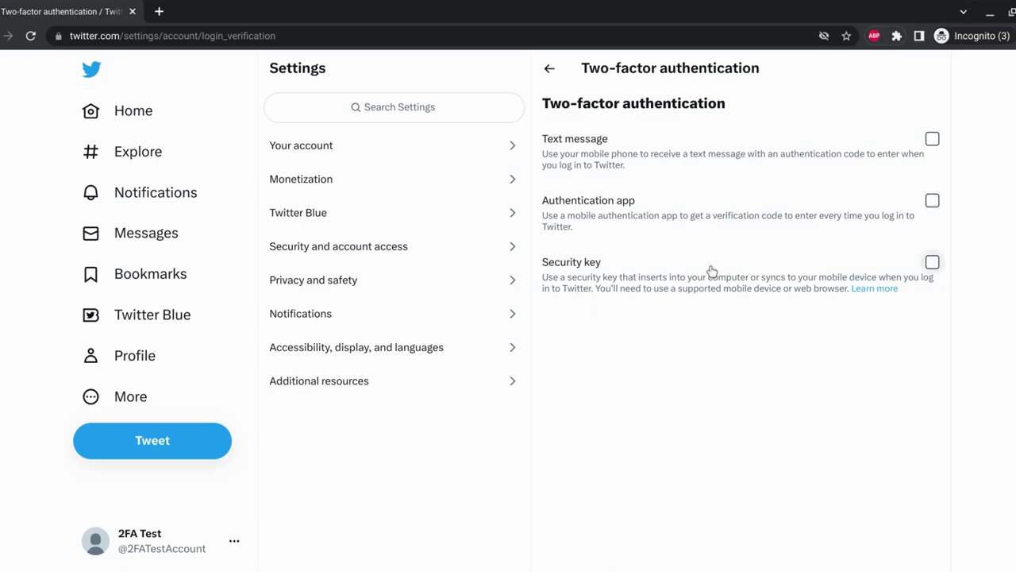
Step: Enable security key two-factor authentication by adding a key named "Tie Die Key"
{"action": "left_click", "coordinate": [932, 264]}
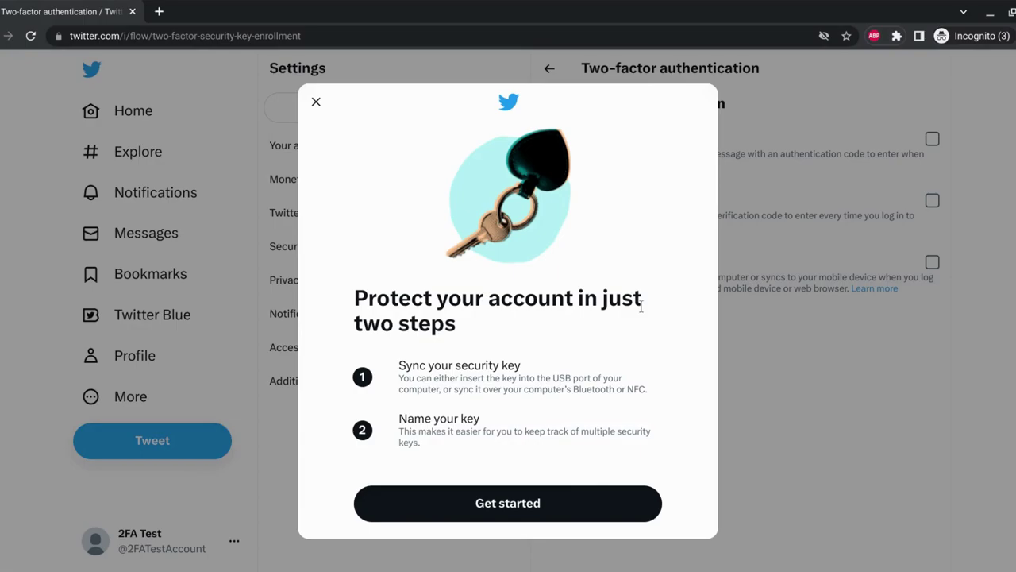
{"action": "left_click", "coordinate": [601, 513]}
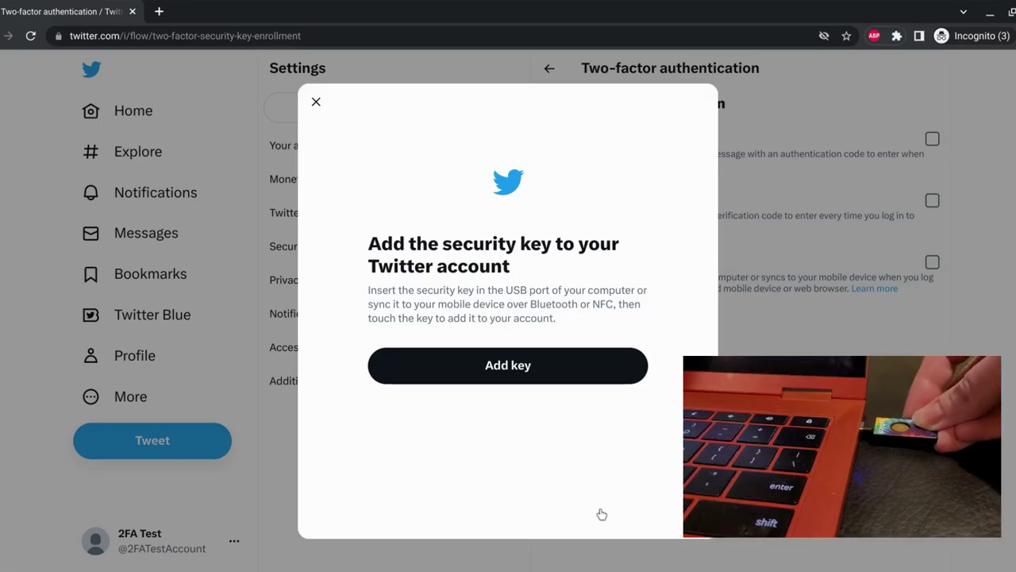
{"action": "left_click", "coordinate": [450, 372]}
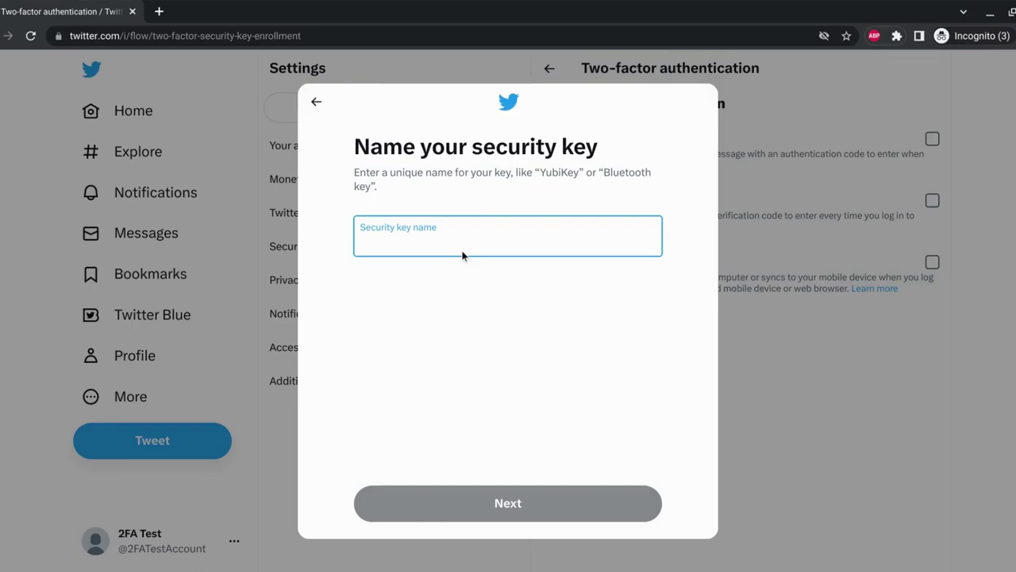
{"action": "type", "text": "Ti"}
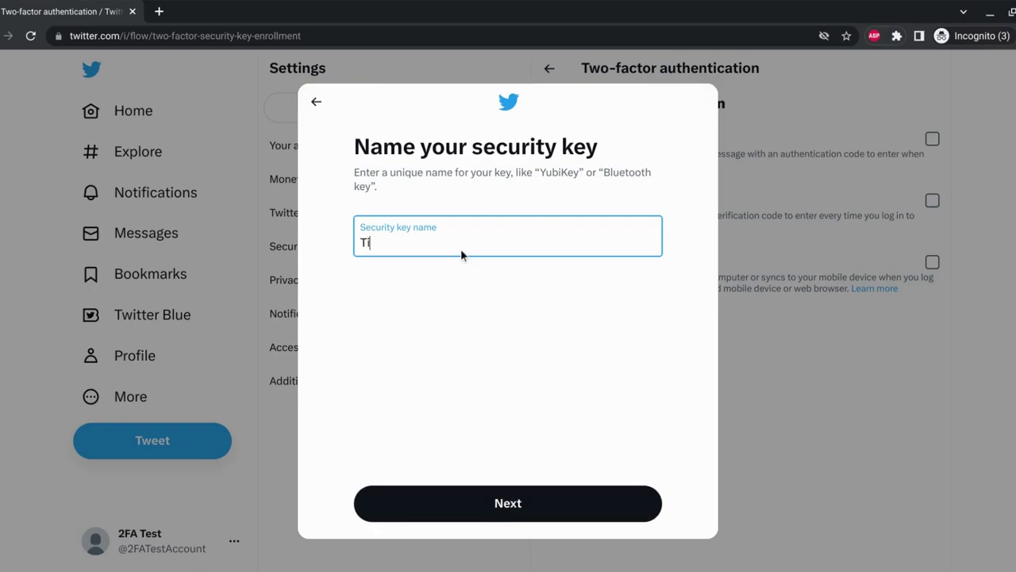
{"action": "type", "text": "e Die Key"}
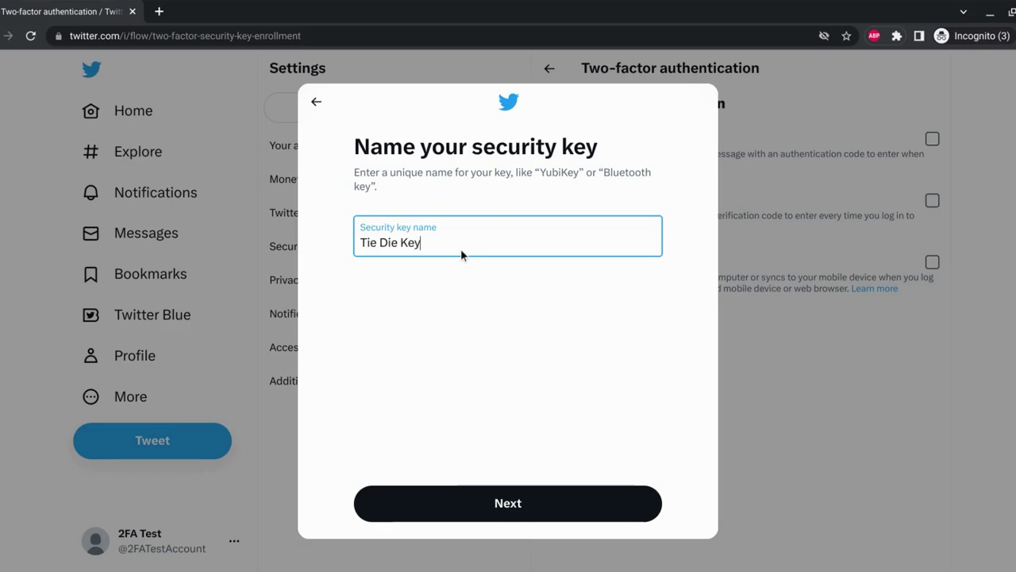
{"action": "left_click", "coordinate": [490, 509]}
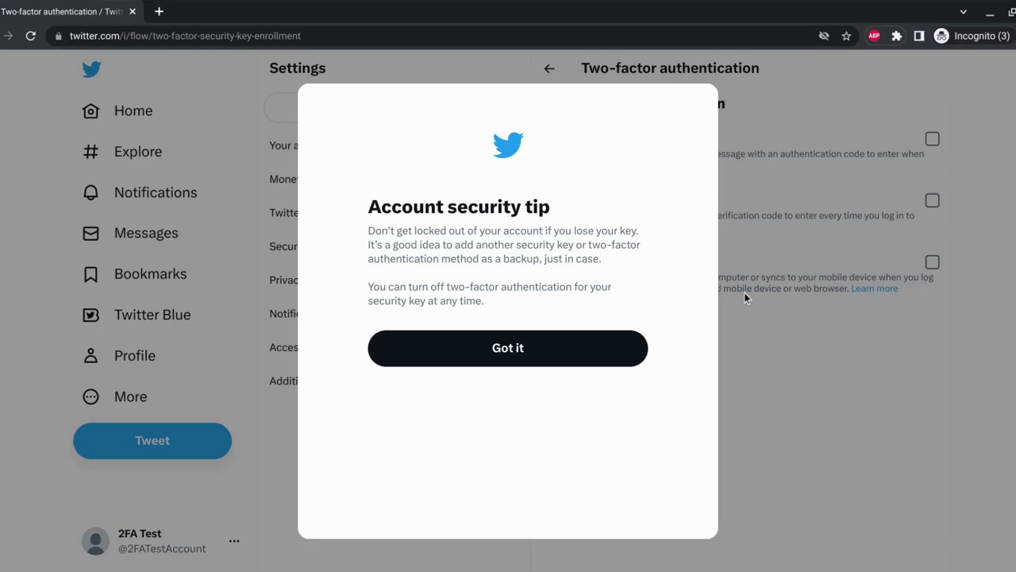
Step: Acknowledge the account security tip, select the single-use backup code, and finish the key enrollment
{"action": "left_click", "coordinate": [577, 346]}
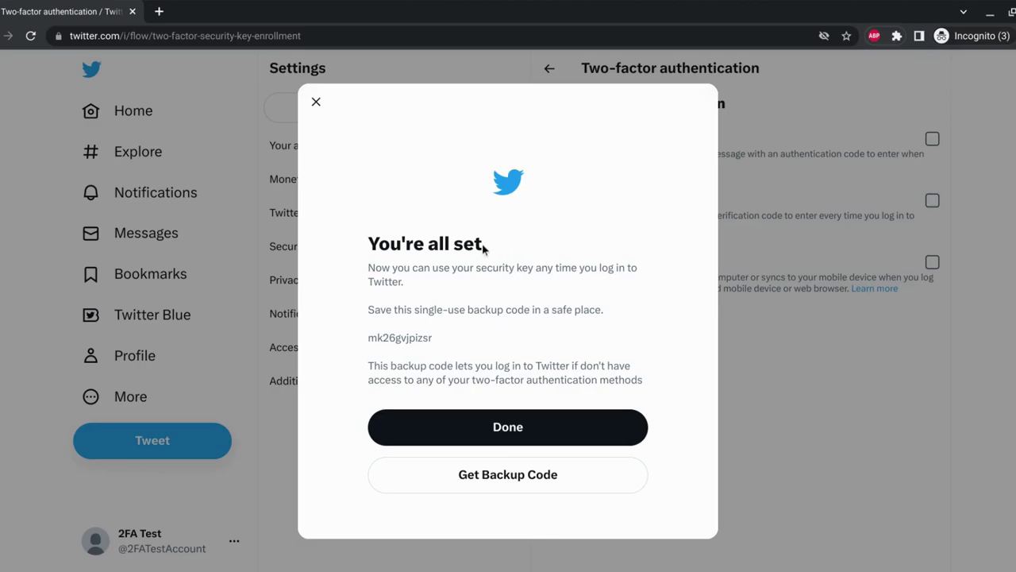
{"action": "double_click", "coordinate": [379, 337]}
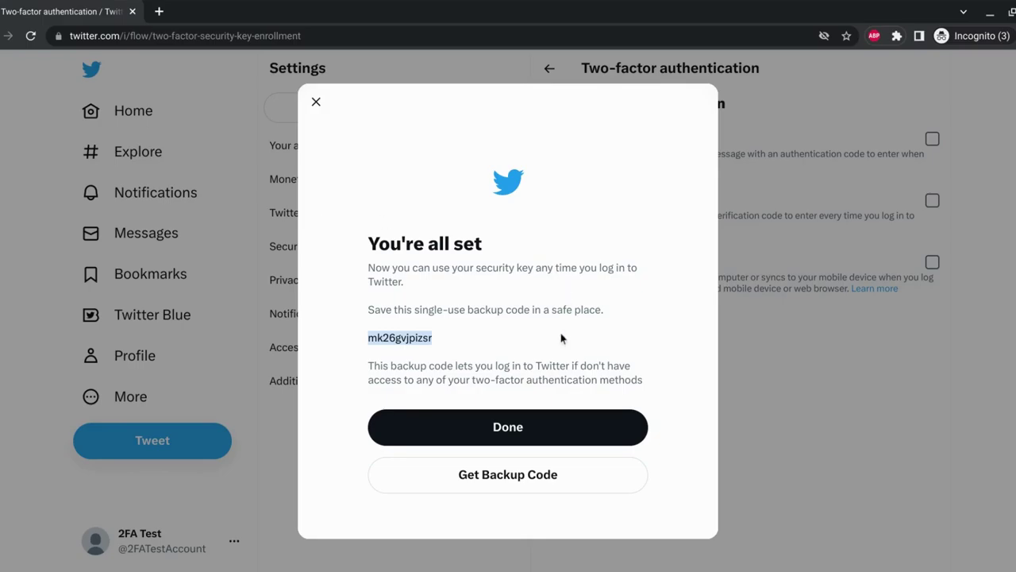
{"action": "left_click", "coordinate": [497, 427]}
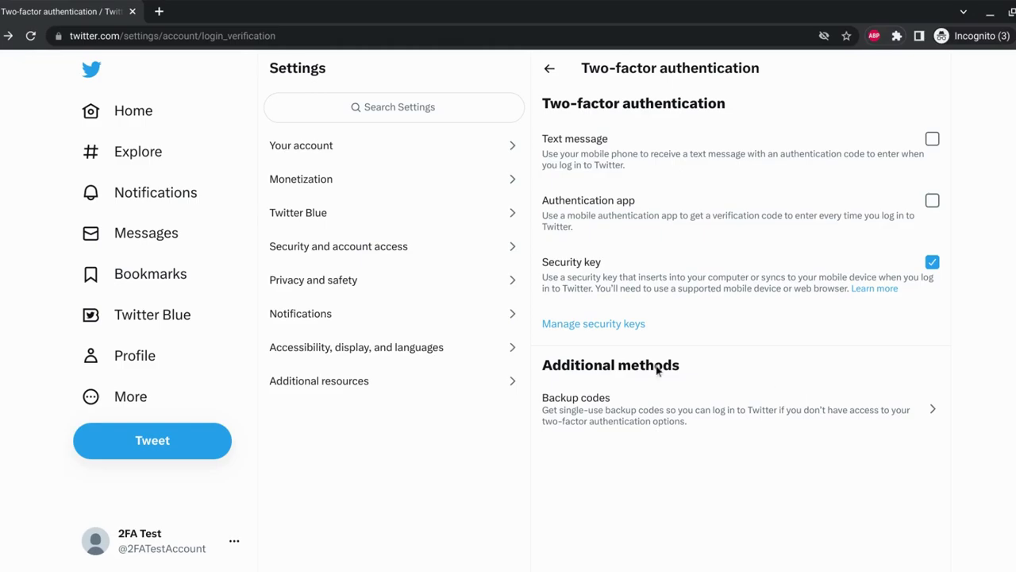
Step: Examine the management options for Tie Die Key and return to the list of security keys
{"action": "left_click", "coordinate": [613, 331]}
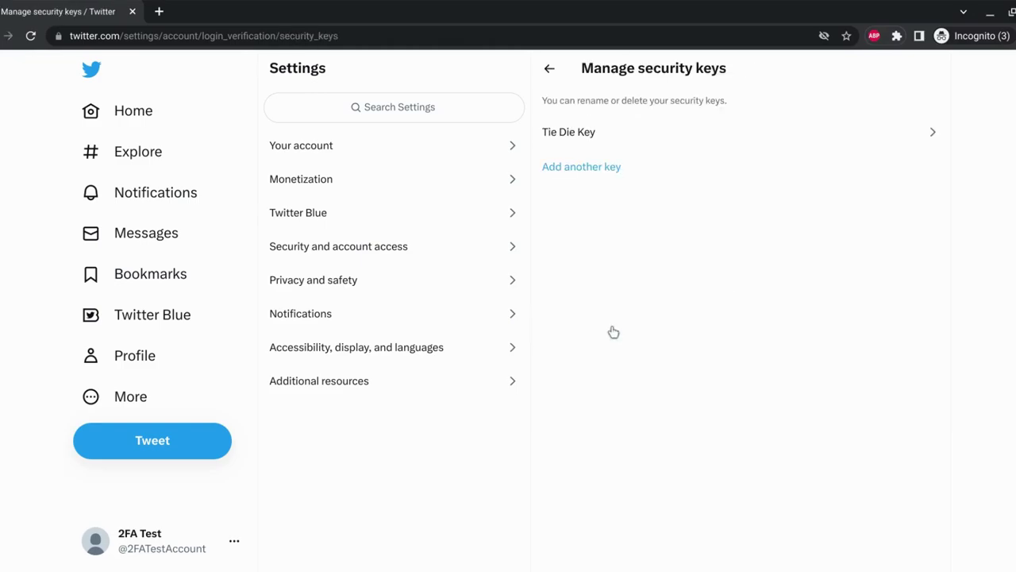
{"action": "left_click", "coordinate": [572, 141]}
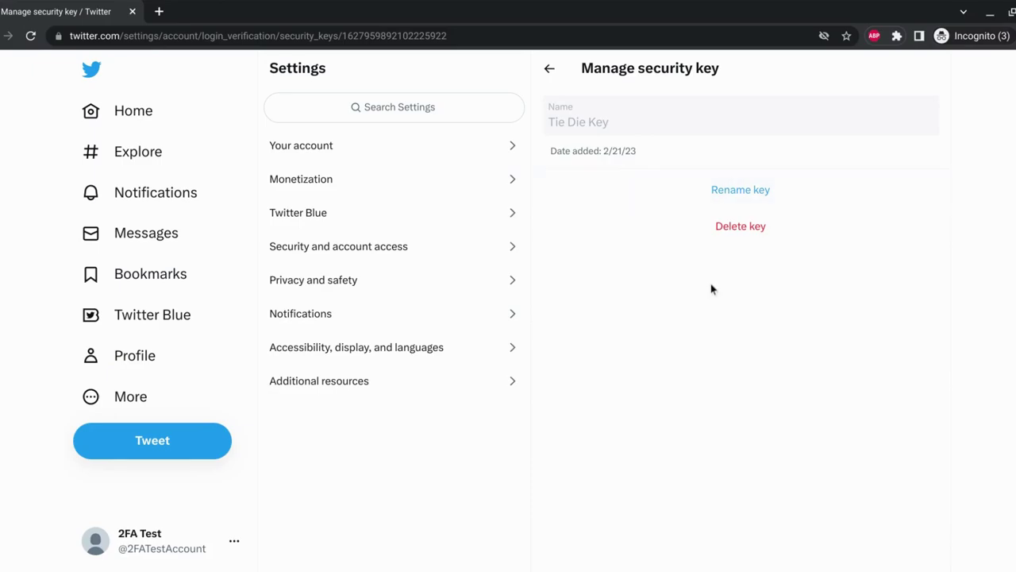
{"action": "left_click", "coordinate": [550, 72]}
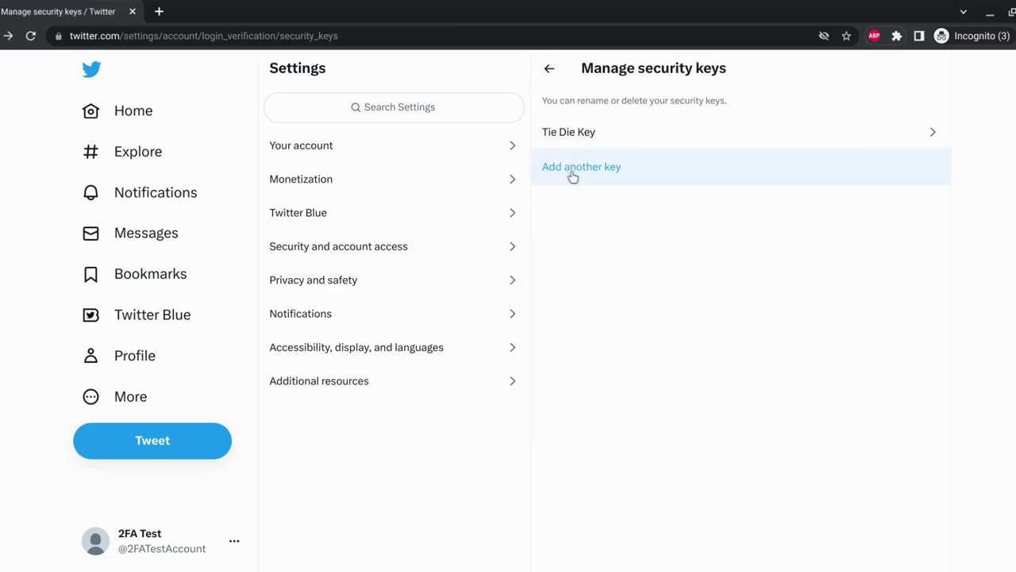
Step: Add another security key named "Blue Key" and finish its enrollment after selecting the single-use backup code
{"action": "left_click", "coordinate": [573, 171]}
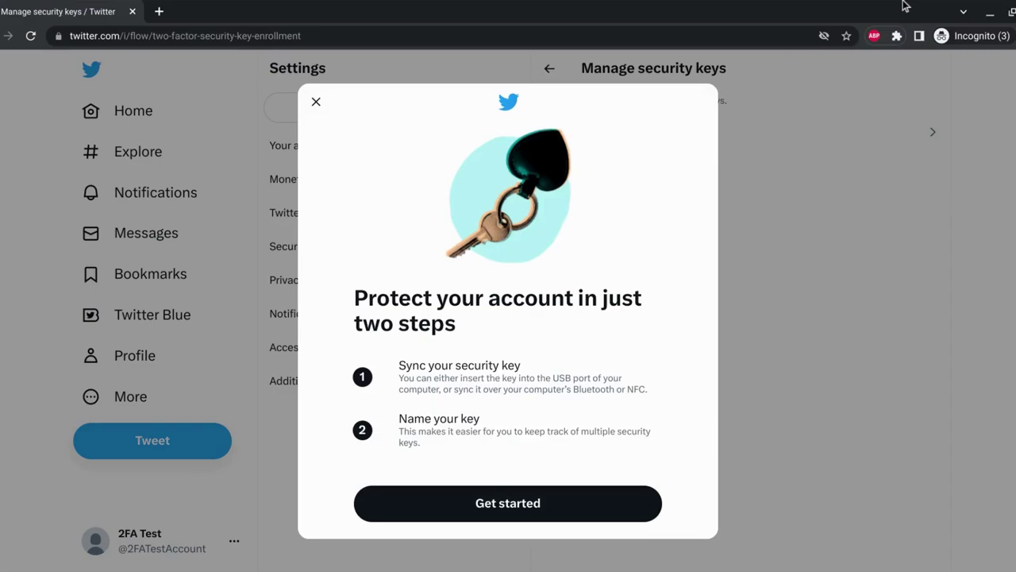
{"action": "left_click", "coordinate": [524, 510]}
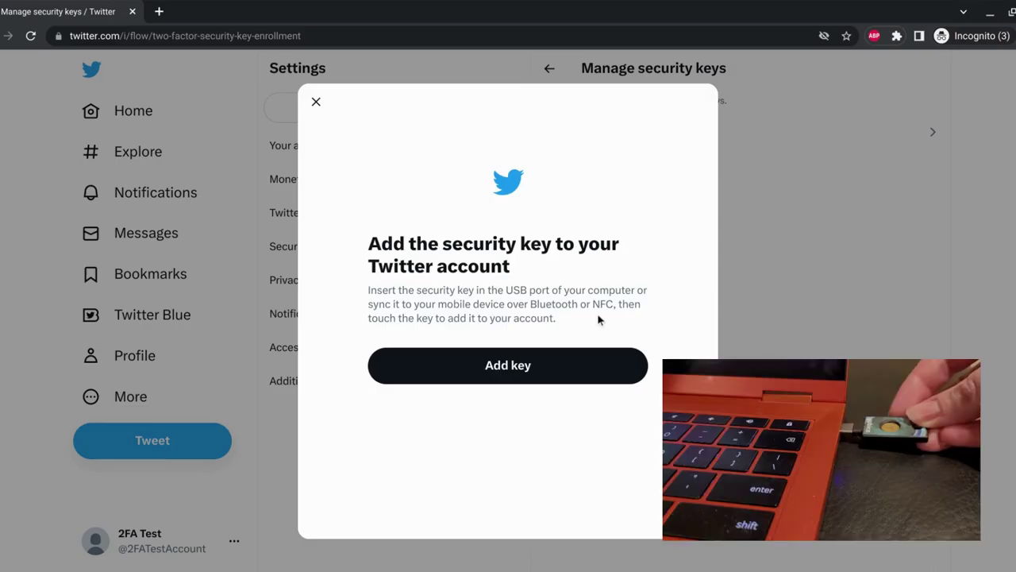
{"action": "left_click", "coordinate": [498, 369]}
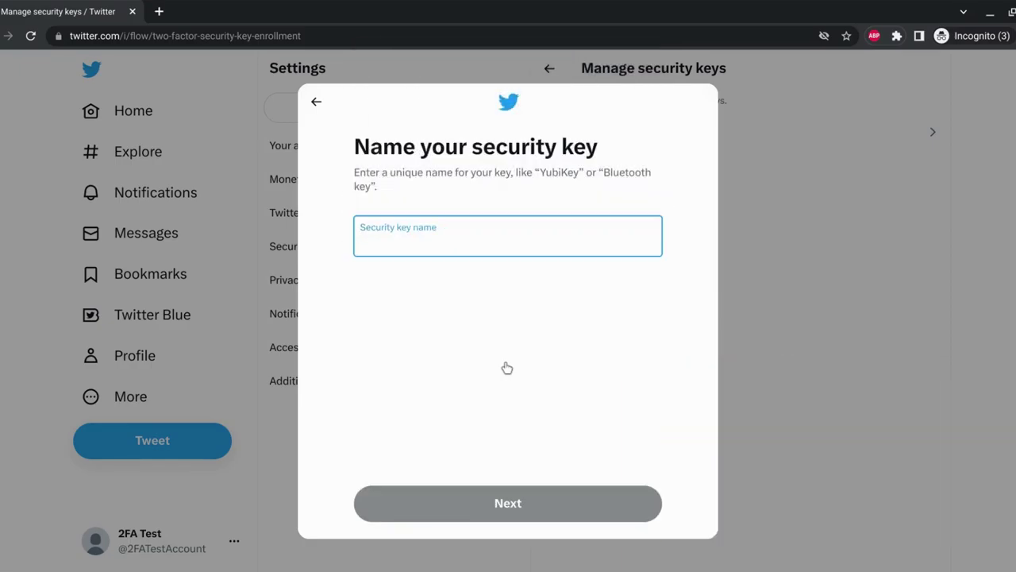
{"action": "type", "text": "Bl"}
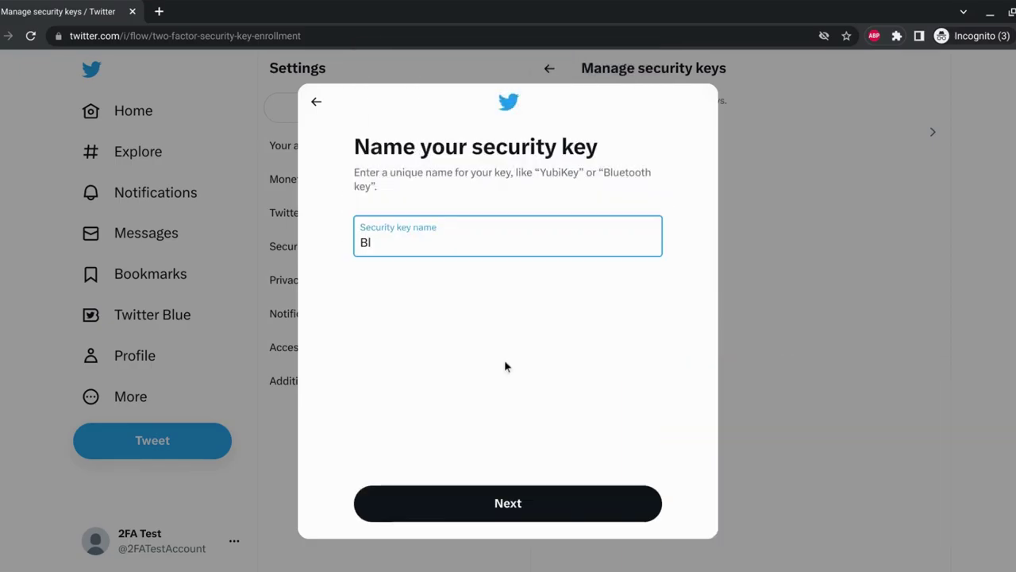
{"action": "type", "text": "ue Key"}
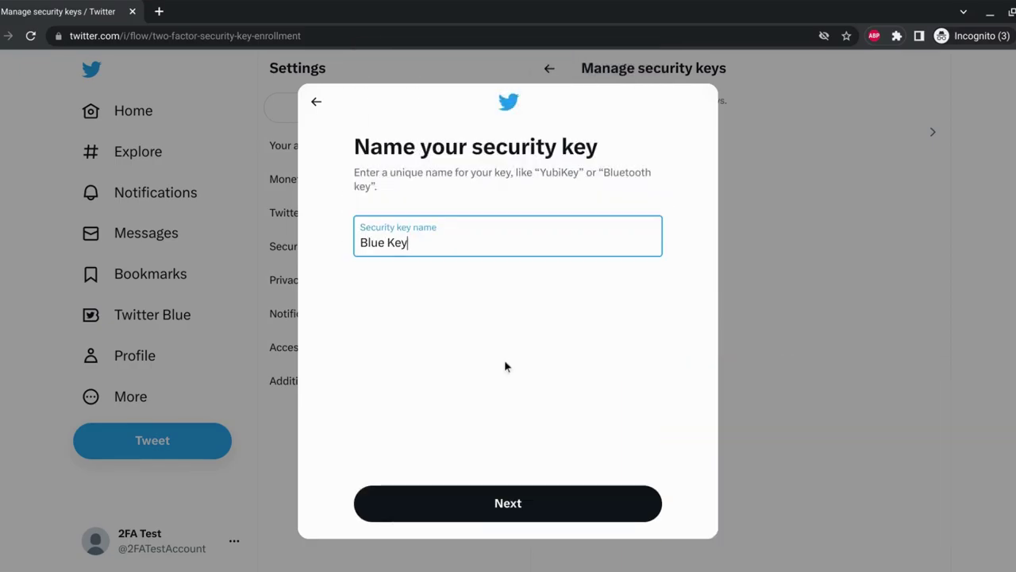
{"action": "left_click", "coordinate": [556, 517]}
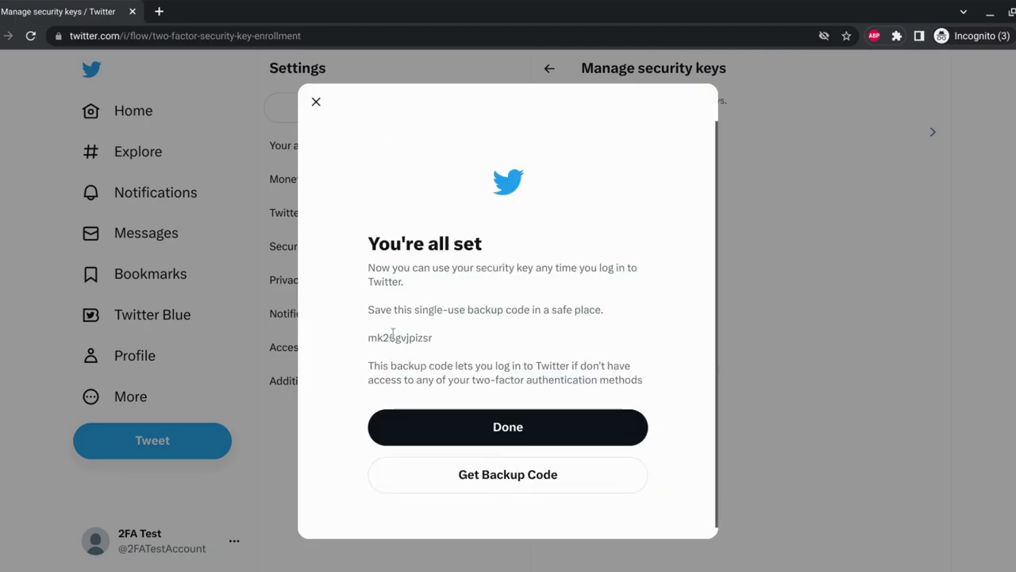
{"action": "double_click", "coordinate": [392, 336]}
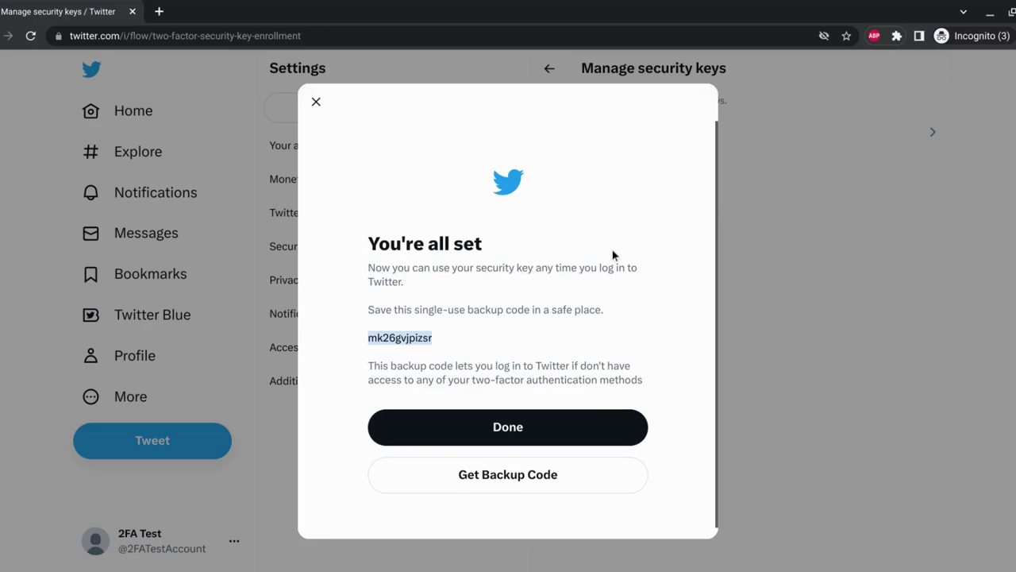
{"action": "left_click", "coordinate": [533, 427]}
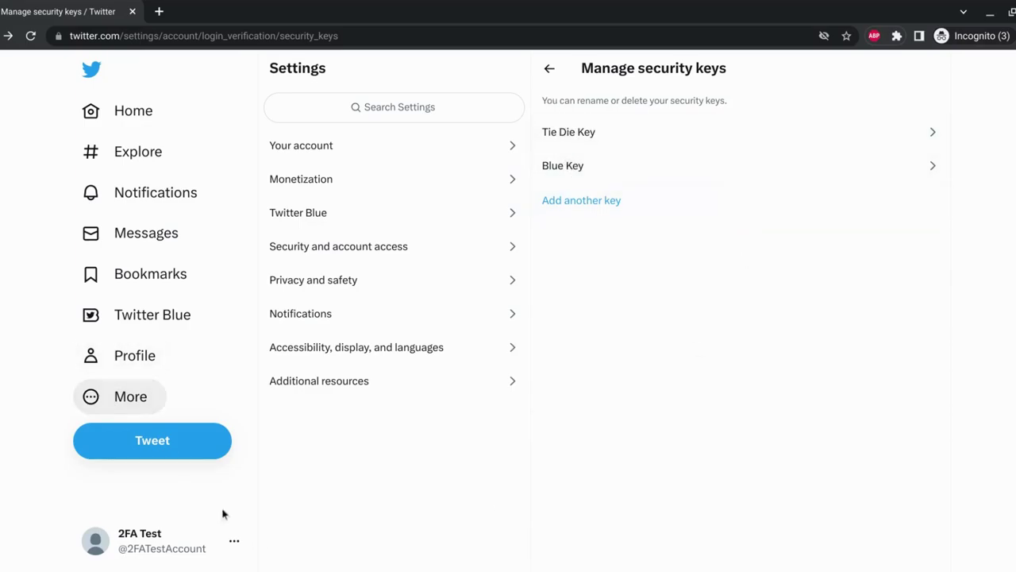
Step: Log out of the current Twitter account and confirm the logout
{"action": "left_click", "coordinate": [231, 543]}
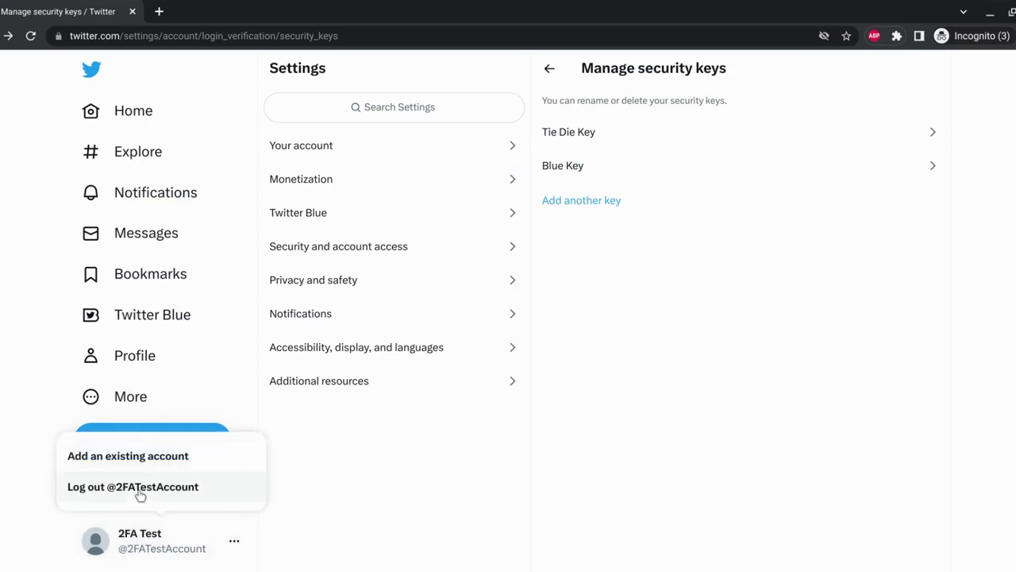
{"action": "left_click", "coordinate": [140, 488]}
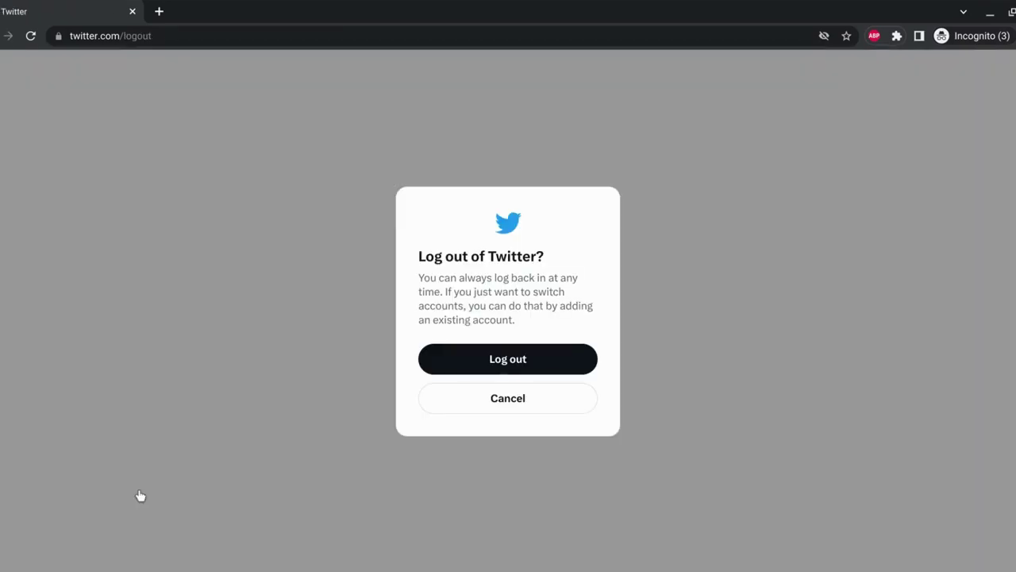
{"action": "left_click", "coordinate": [536, 361]}
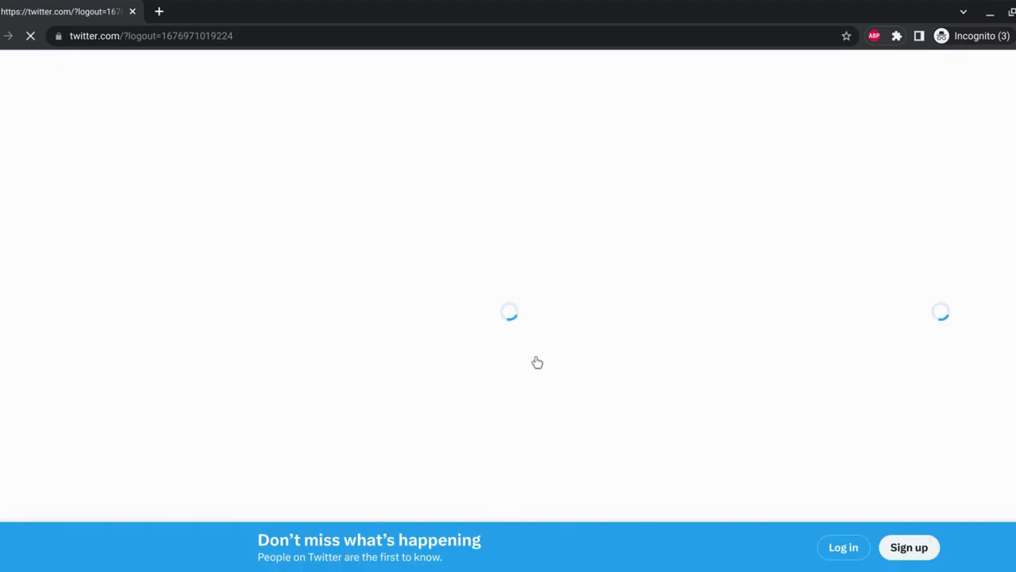
Step: Start logging back in to Twitter by submitting the test account's username
{"action": "left_click", "coordinate": [843, 549]}
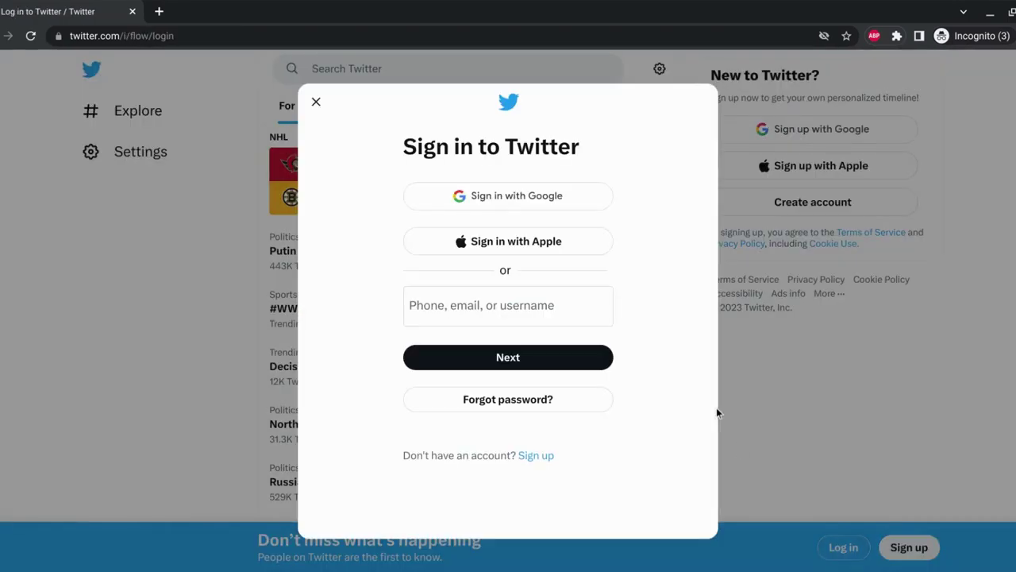
{"action": "left_click", "coordinate": [551, 304]}
{"action": "type", "text": "2FA"}
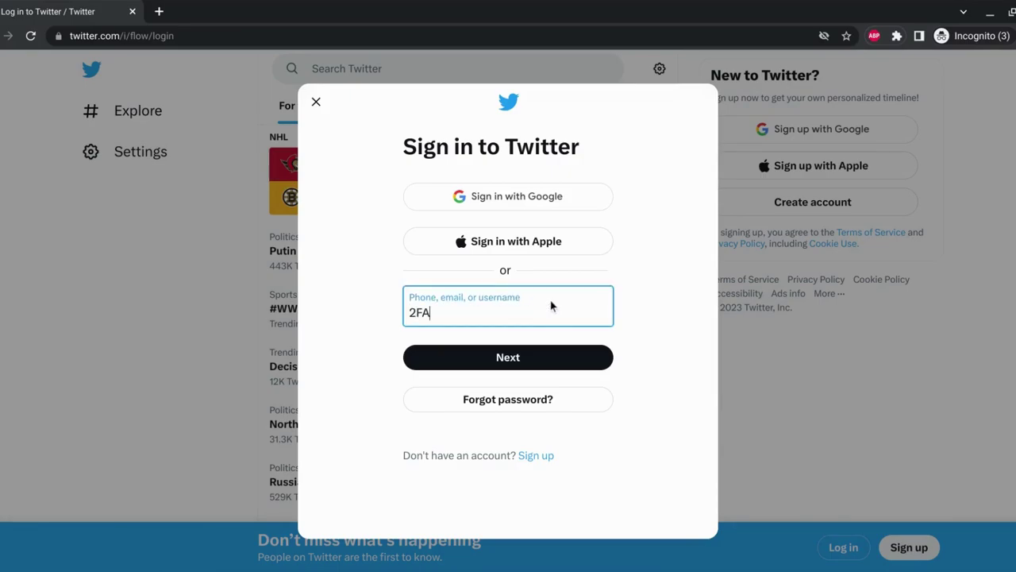
{"action": "type", "text": "TestAccount"}
{"action": "left_click", "coordinate": [530, 362]}
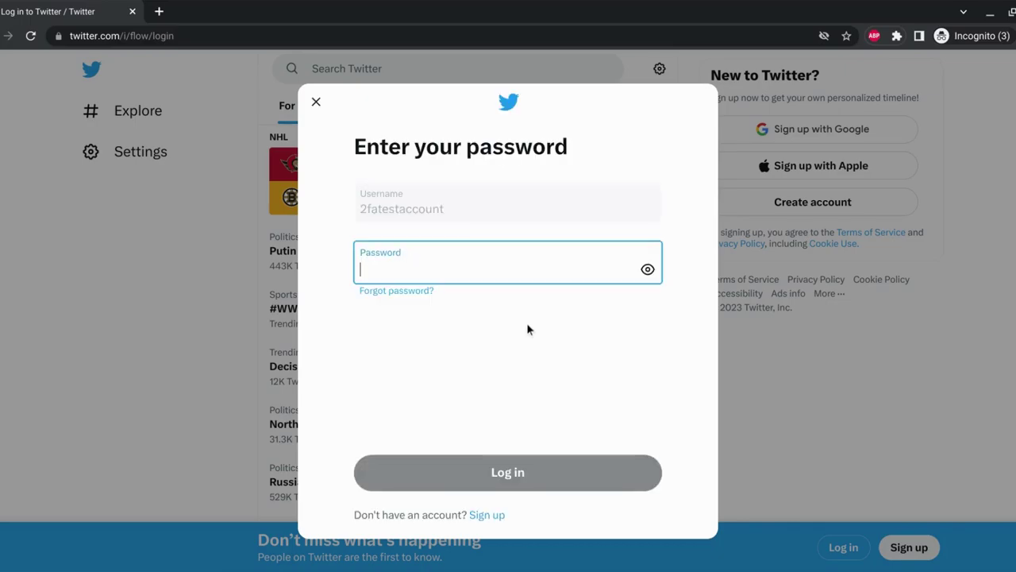
Step: Submit the account password and choose the USB security key as the device holding the passkey
{"action": "key", "text": "ctrl+v"}
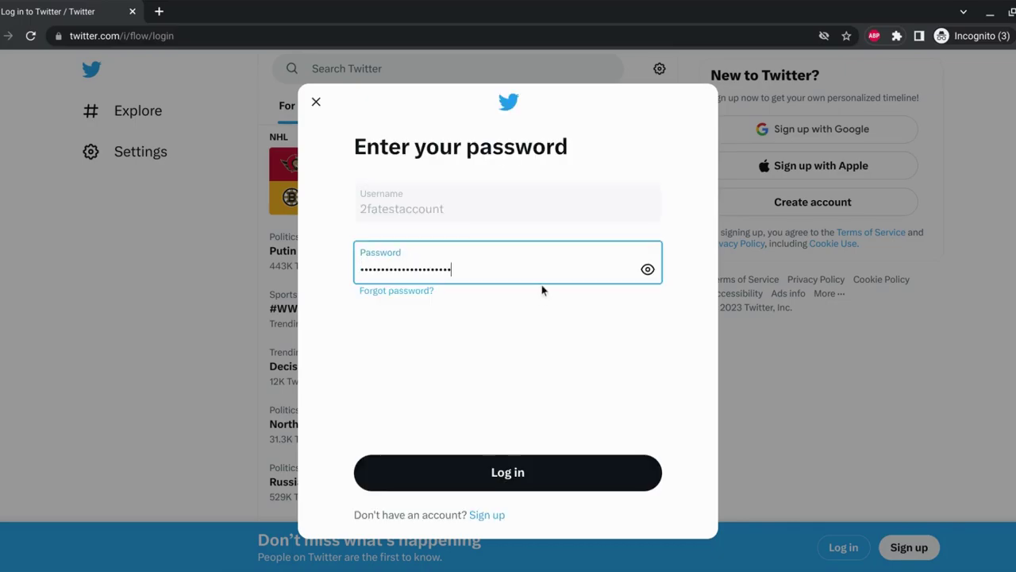
{"action": "left_click", "coordinate": [496, 473]}
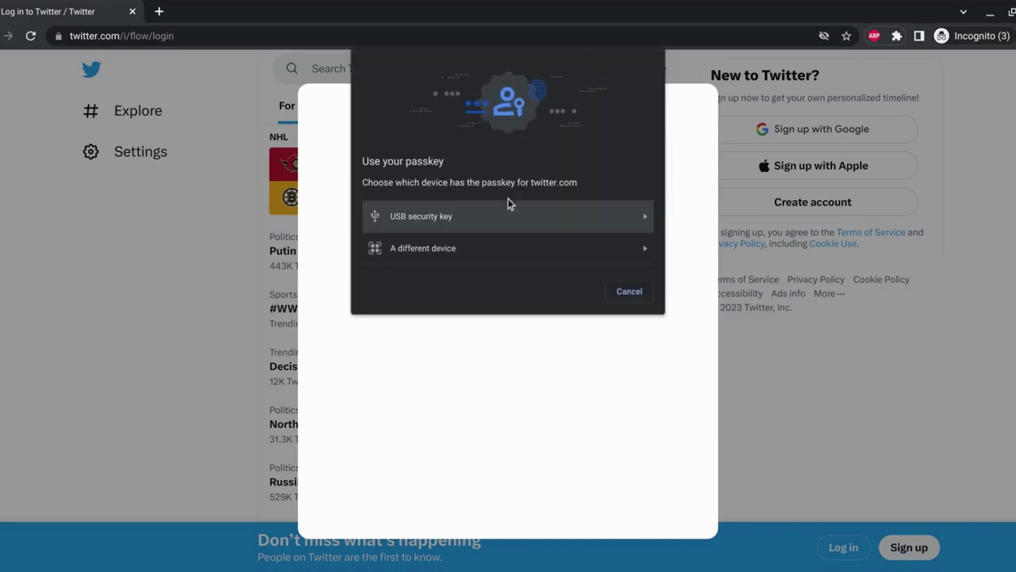
{"action": "left_click", "coordinate": [505, 218]}
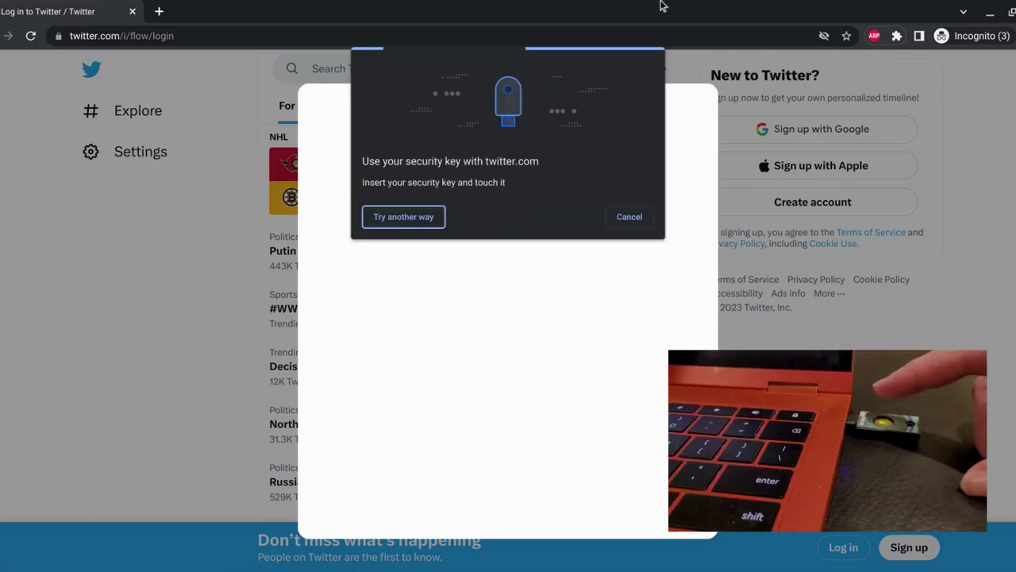